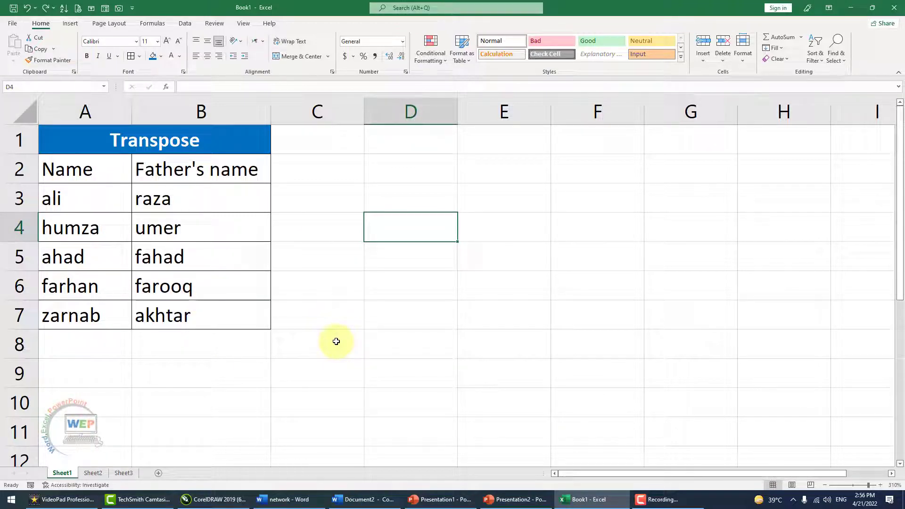
Copy the Name and Father's name table in cells A2:B7 on Sheet1.
click(406, 199)
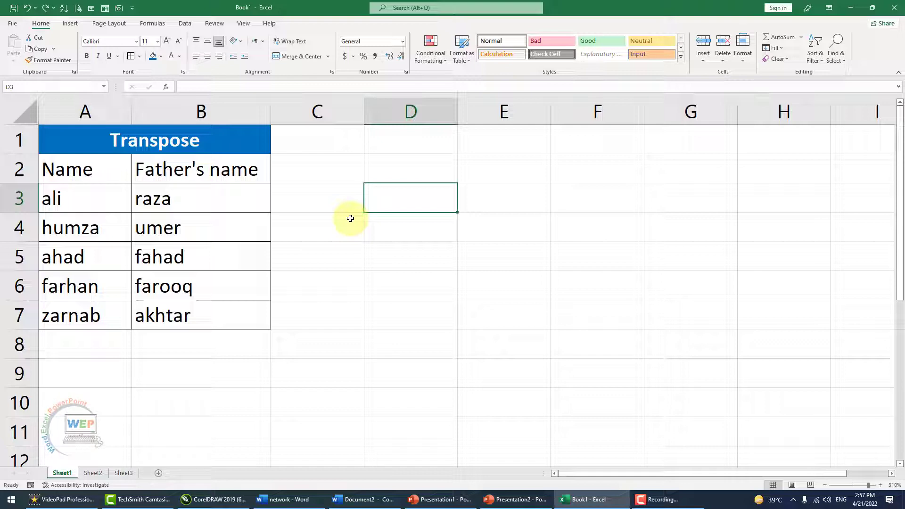
click(100, 171)
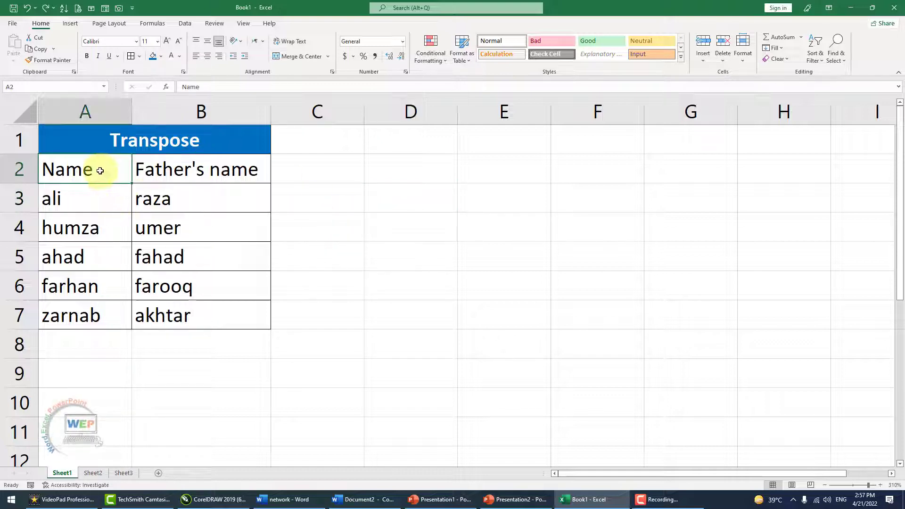
drag(100, 171, 225, 308)
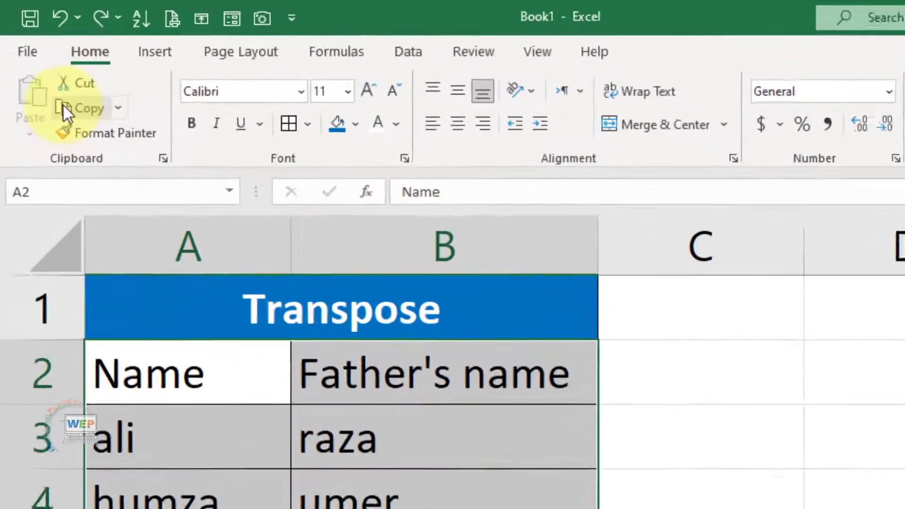
click(66, 108)
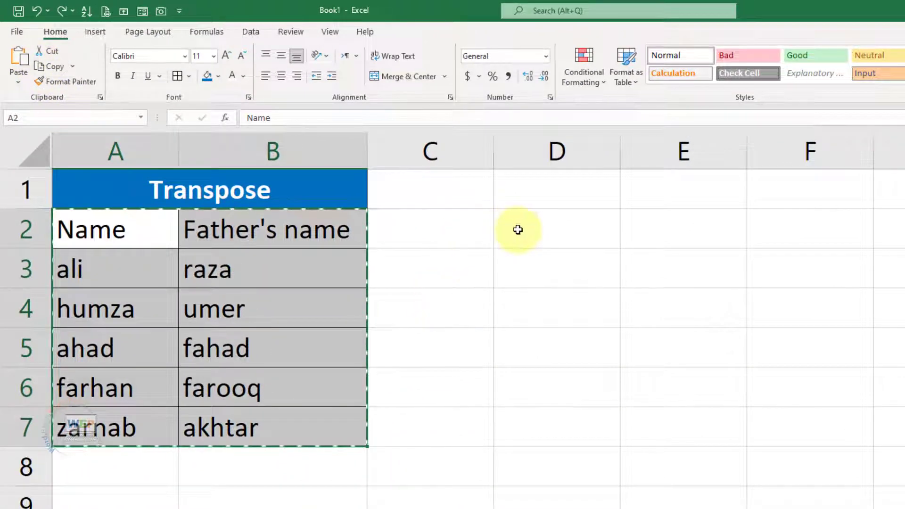
Paste the copied table at cell D2 using Paste Special with Transpose enabled.
click(518, 229)
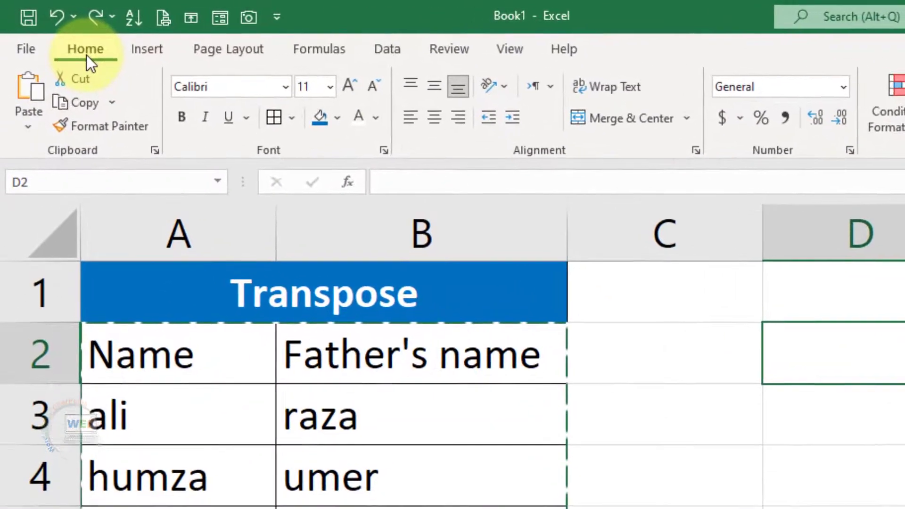
click(27, 129)
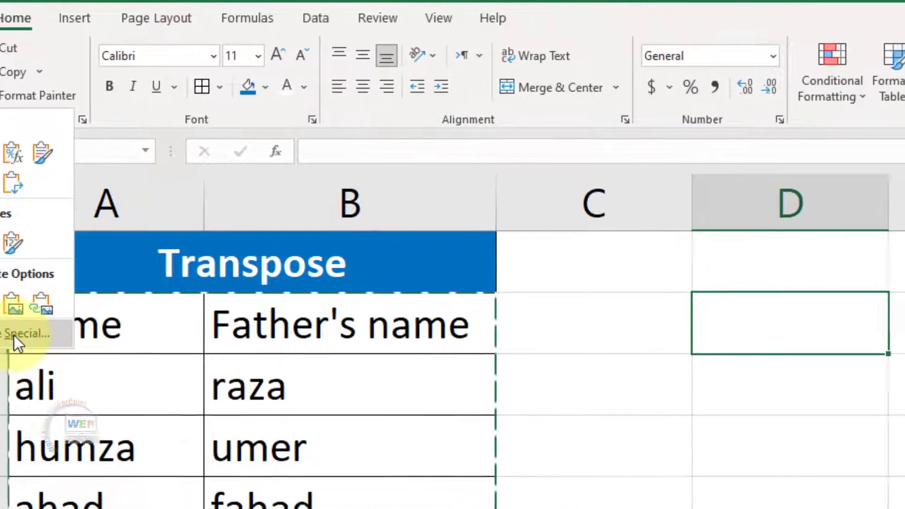
click(87, 366)
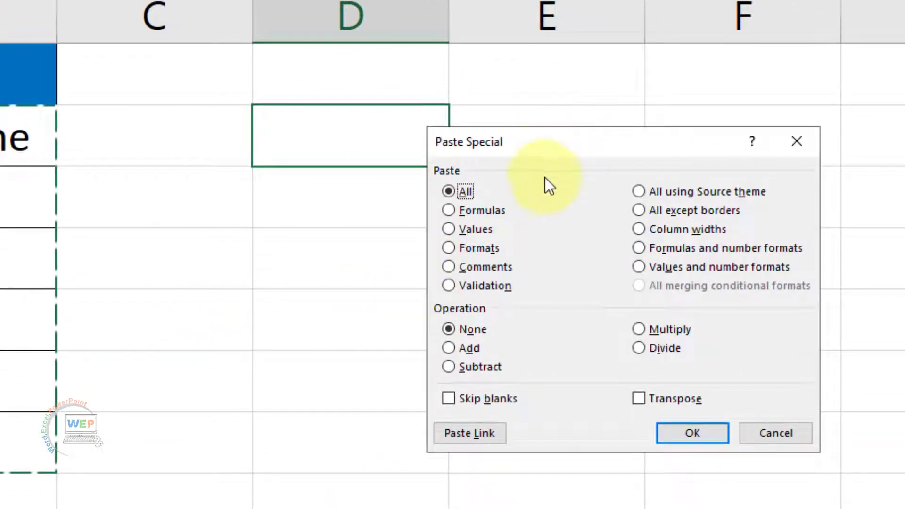
drag(544, 145, 304, 211)
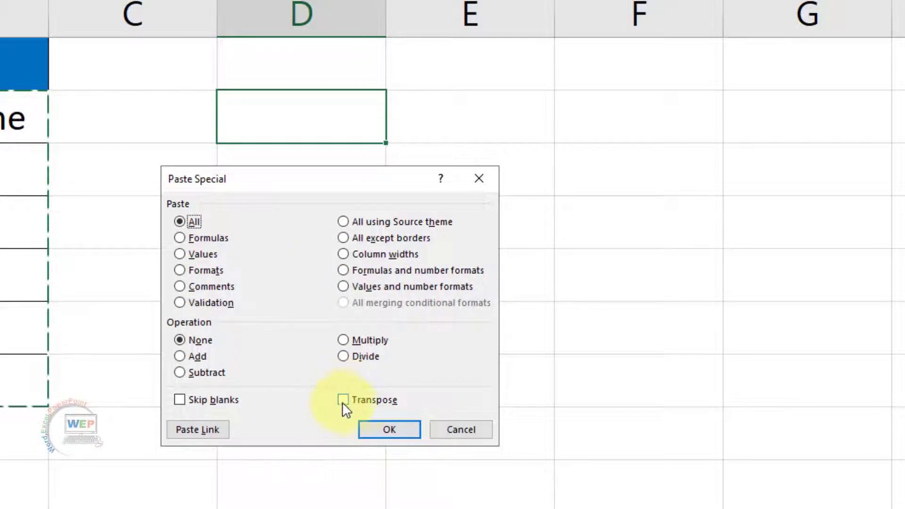
click(344, 400)
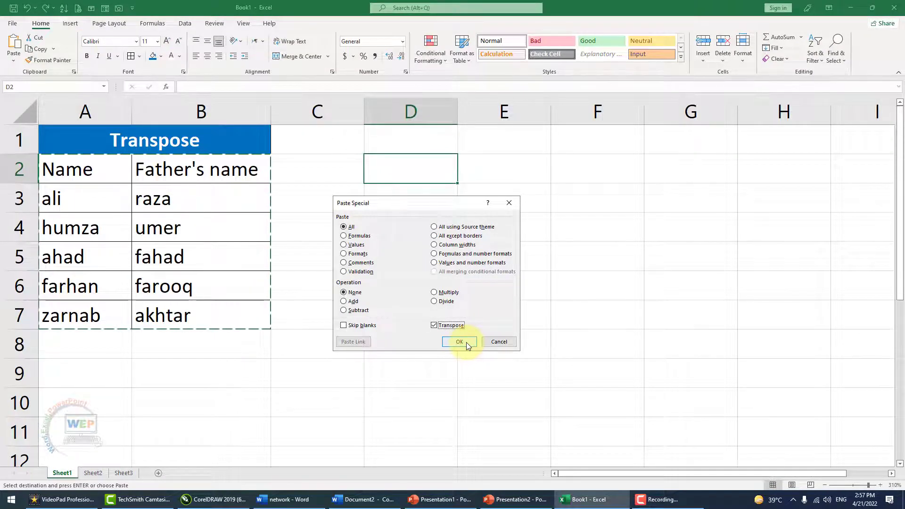
click(459, 341)
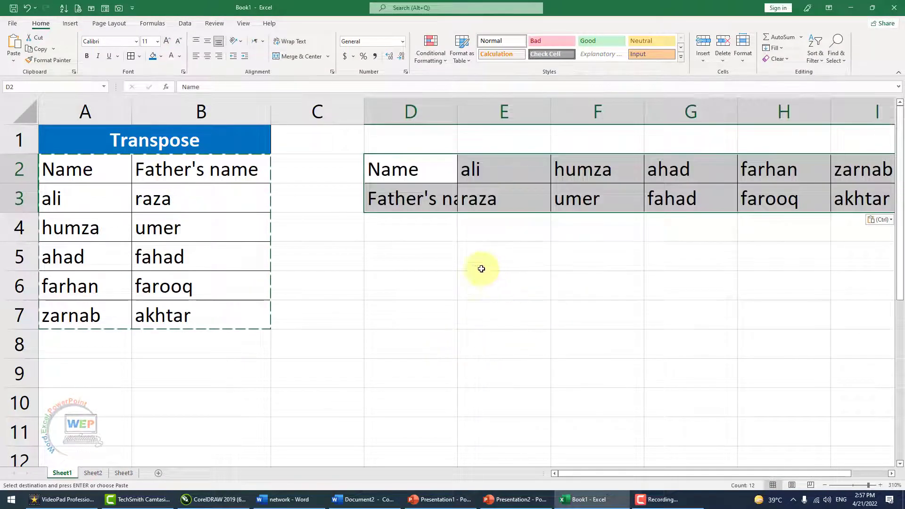
click(435, 231)
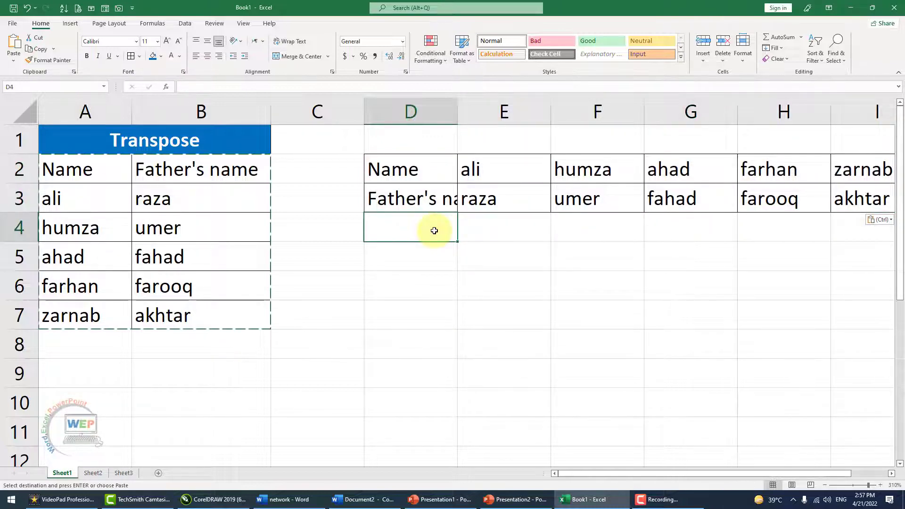
scroll(434, 230, down, 2)
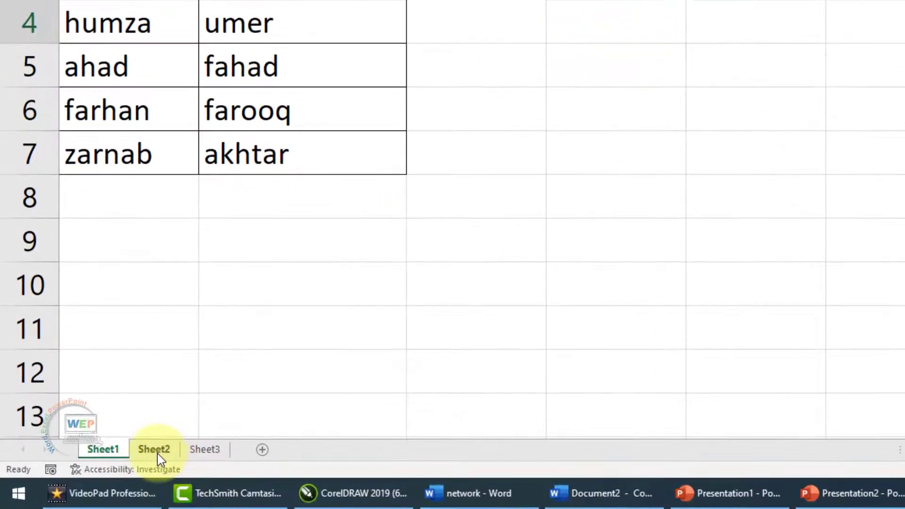
Remove the duplicate rows from the Name and Fee table on Sheet2, comparing both columns and treating the data as having headers.
click(99, 470)
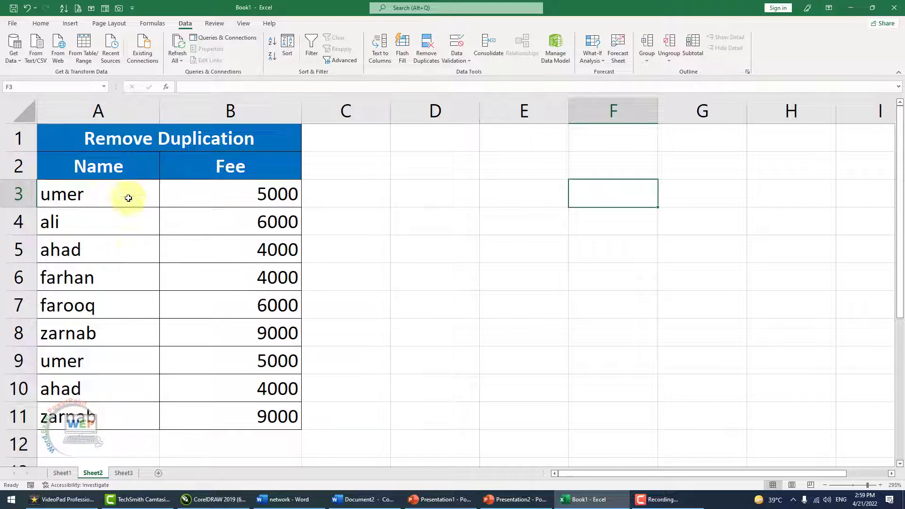
click(448, 188)
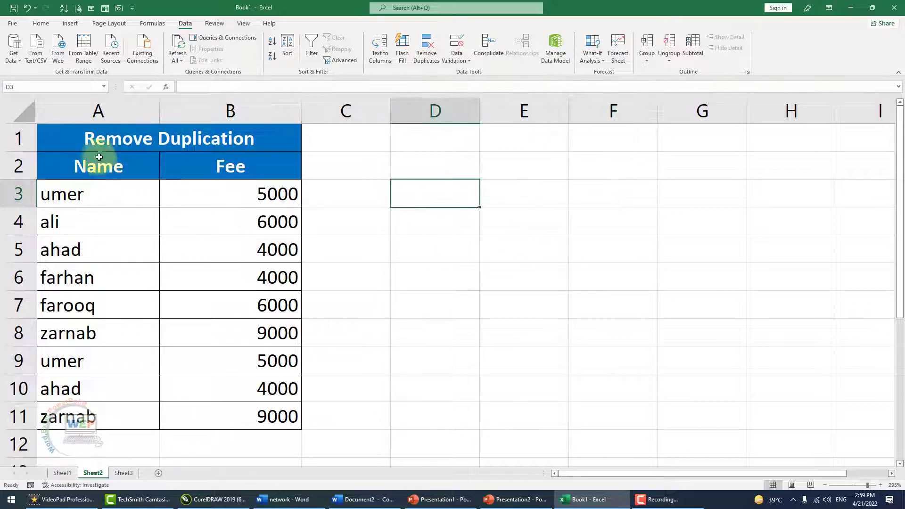
click(94, 173)
drag(103, 172, 240, 418)
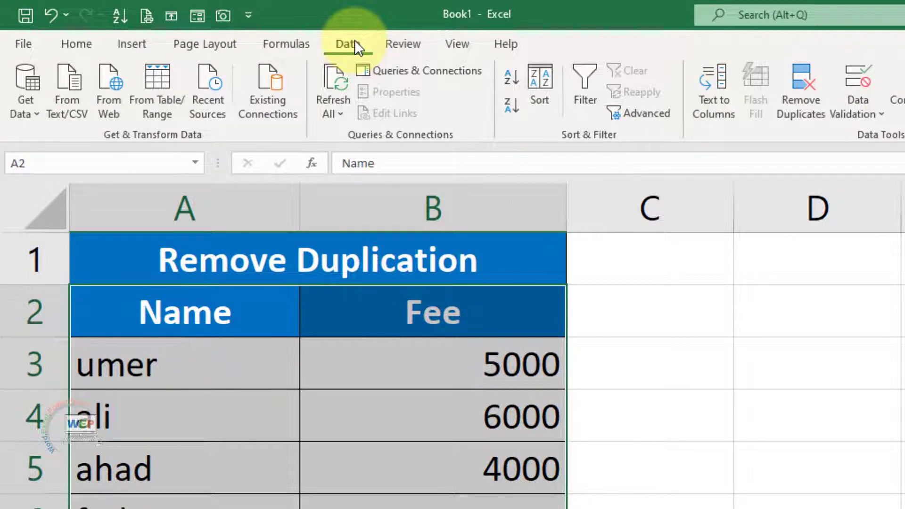
click(801, 118)
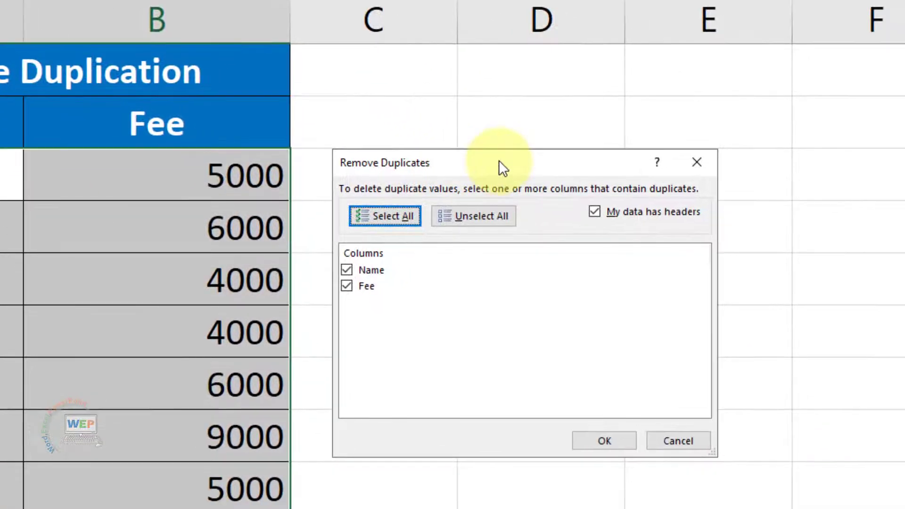
drag(502, 167, 580, 121)
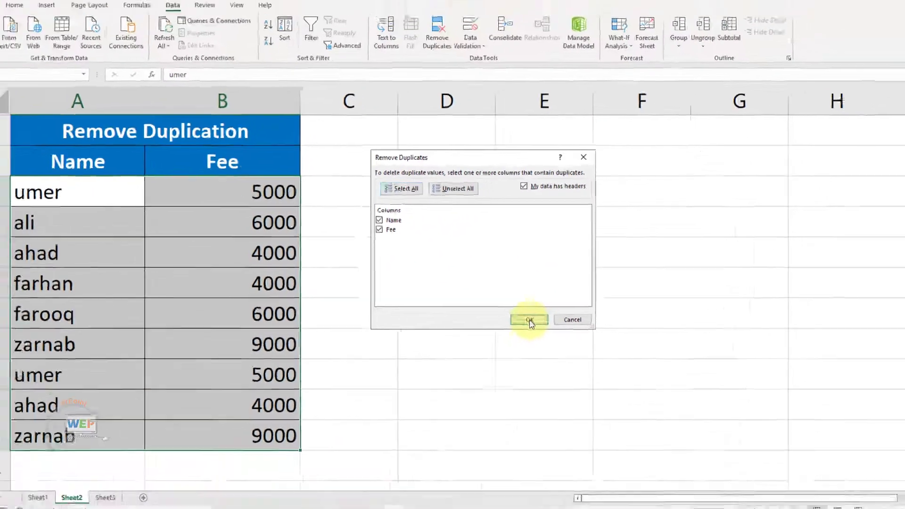
click(658, 383)
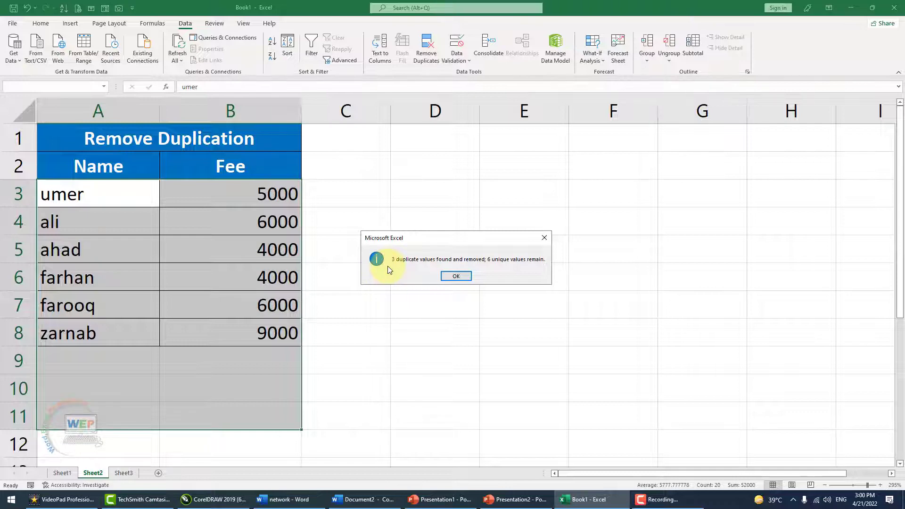
click(456, 276)
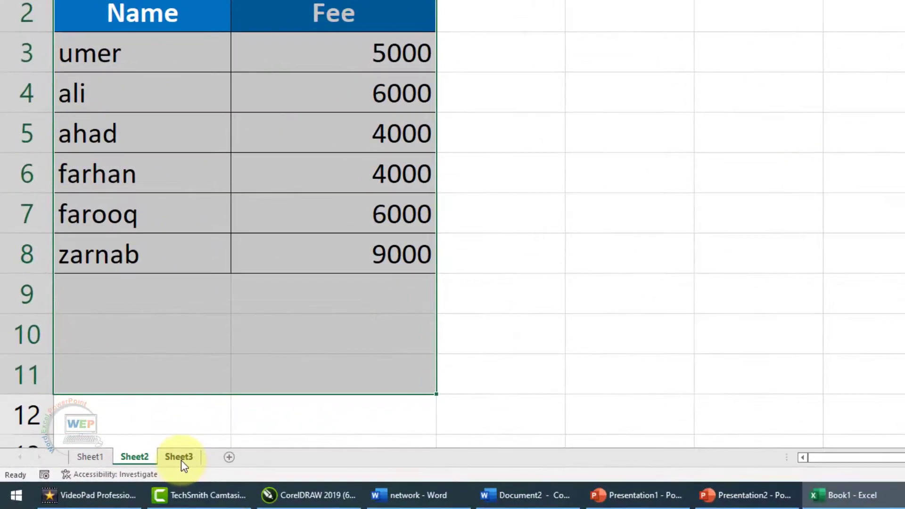
Go to Sheet3 and add two new blank worksheets, Sheet4 and Sheet5, after it.
click(125, 474)
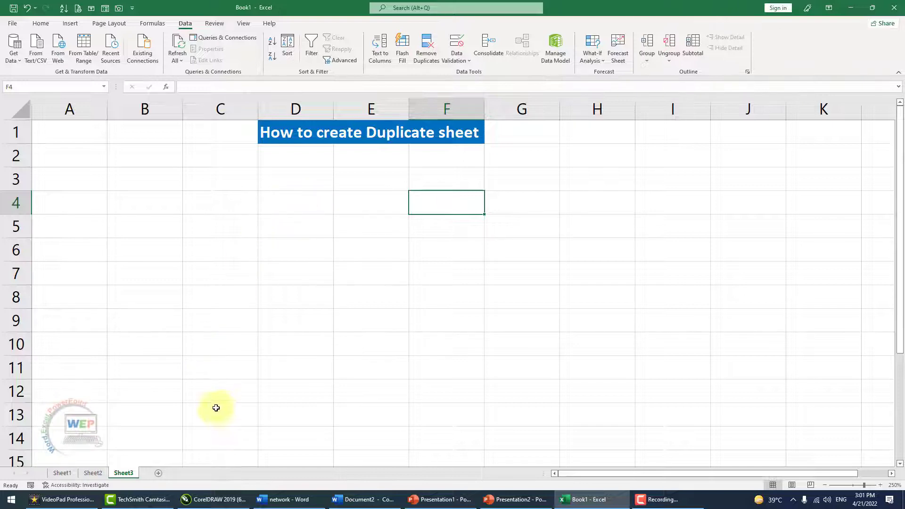
click(161, 473)
click(188, 473)
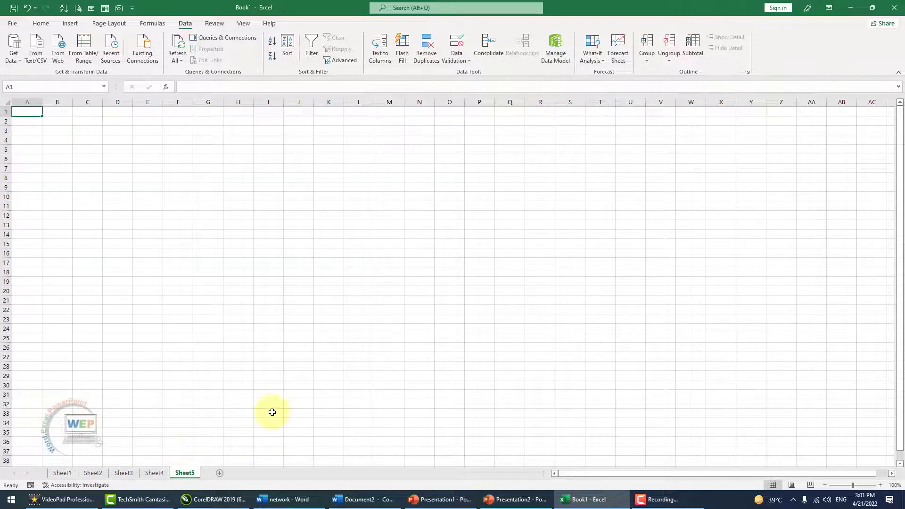
click(155, 473)
click(180, 474)
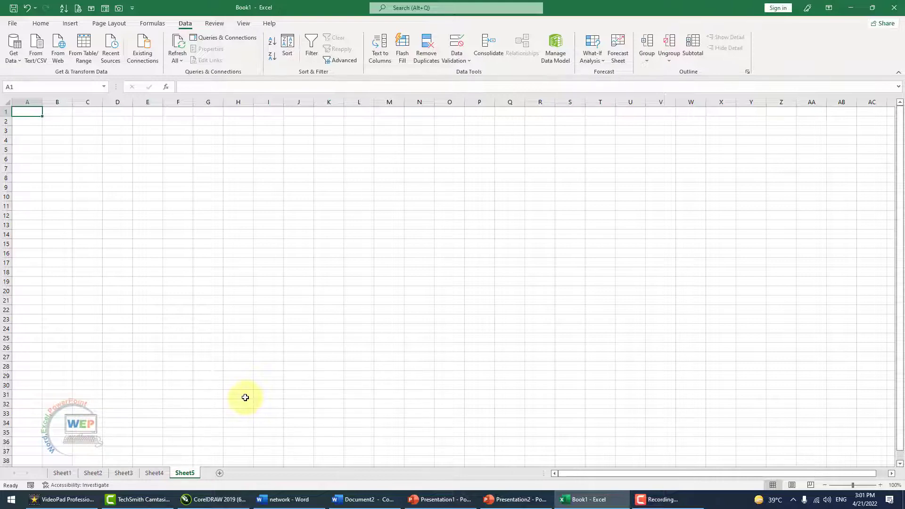
Group Sheet4 and Sheet5 so both worksheets are edited together.
click(157, 478)
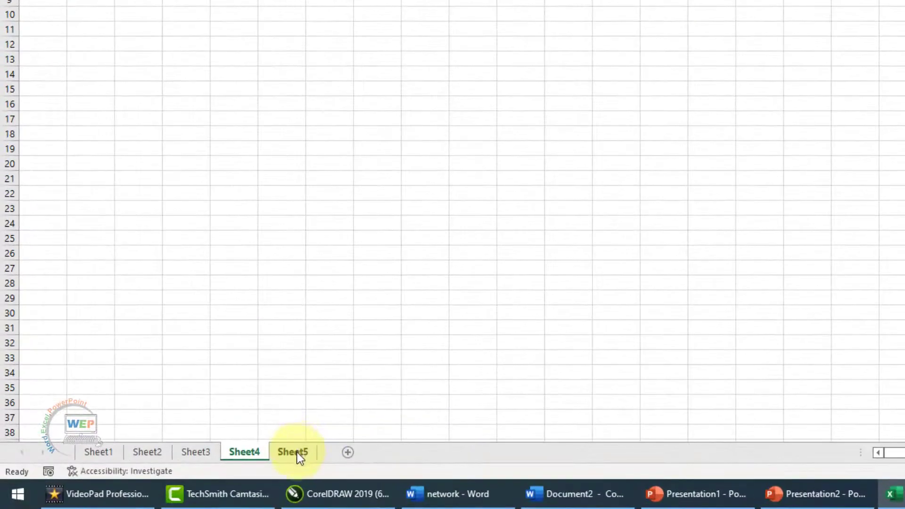
ctrl+click(297, 455)
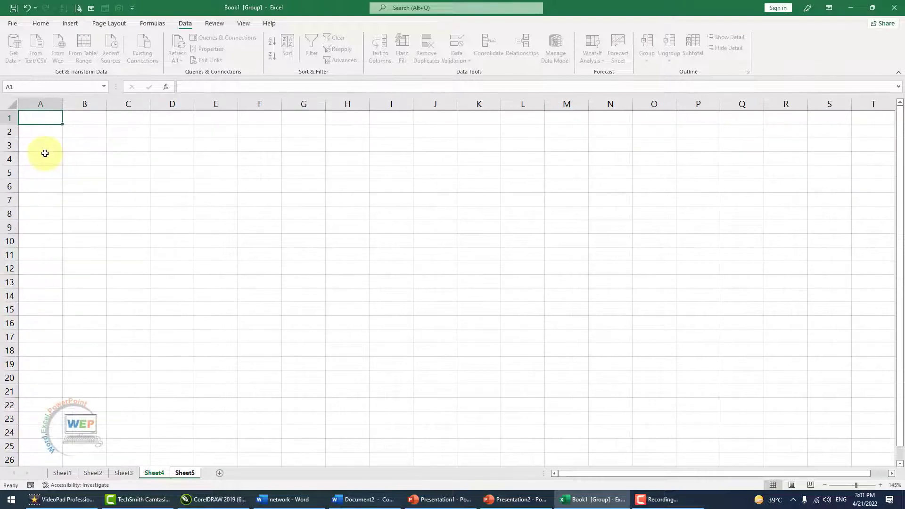
scroll(45, 153, up, 8)
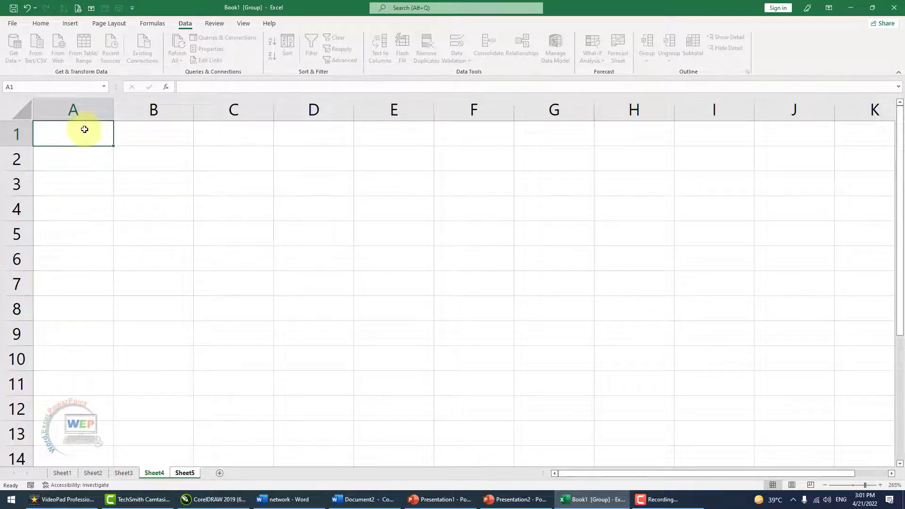
Enter the headers Name, marks and total in cells A1 to C1 of the grouped sheets.
text(Name)
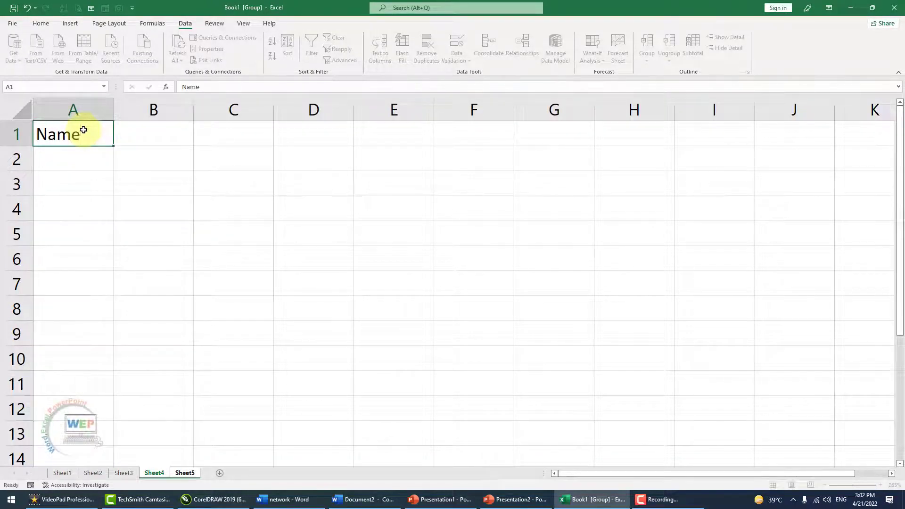
key(Tab)
text(marks)
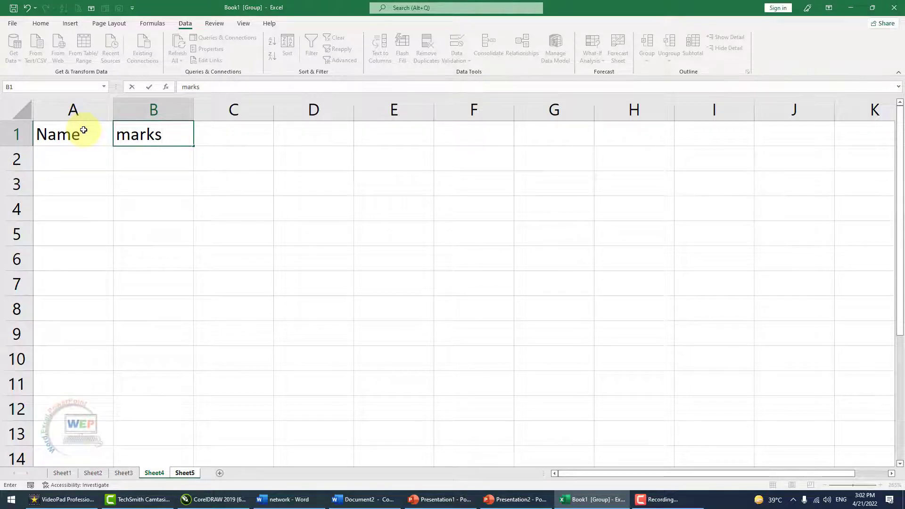
key(Tab)
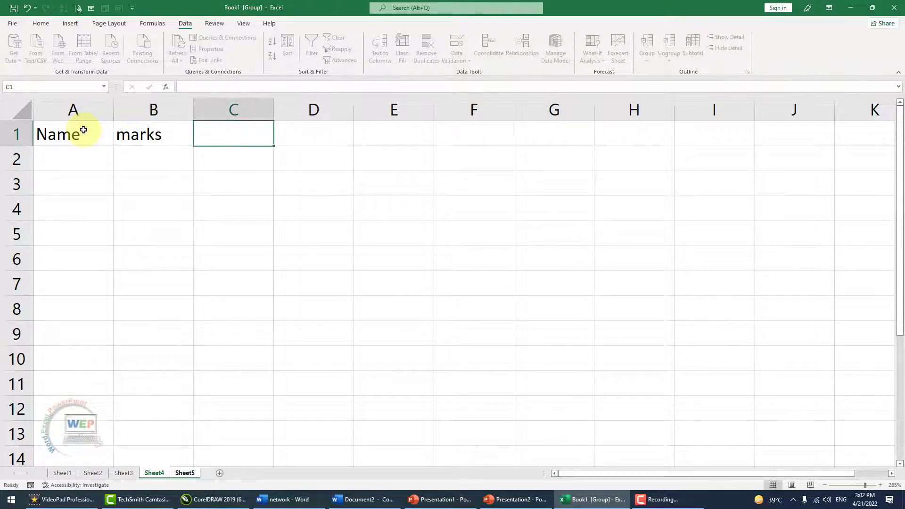
text(total)
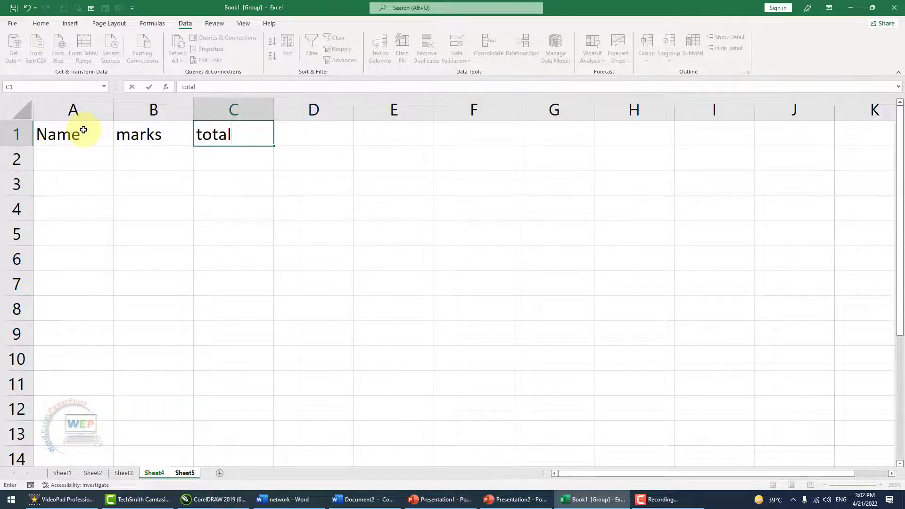
Fill row 2 of the grouped sheets with the student's name, 55 under marks and 60 under total.
click(89, 157)
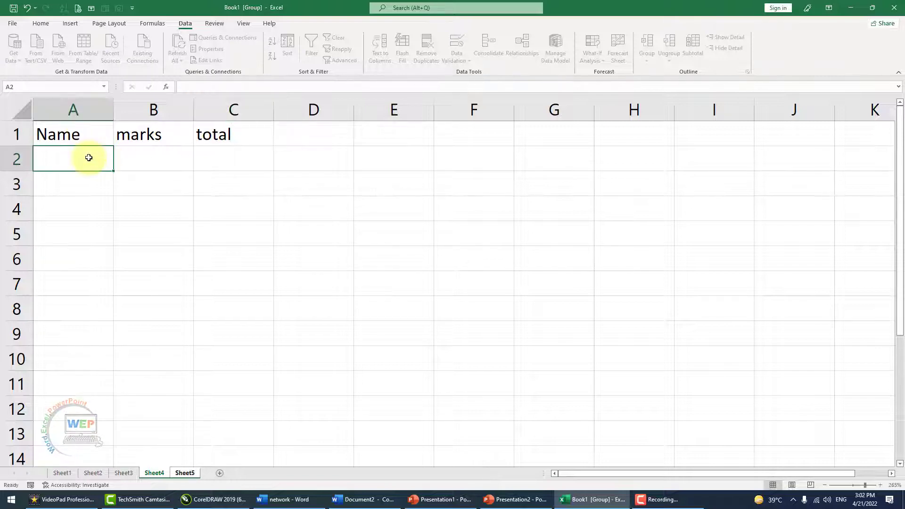
text(Ali)
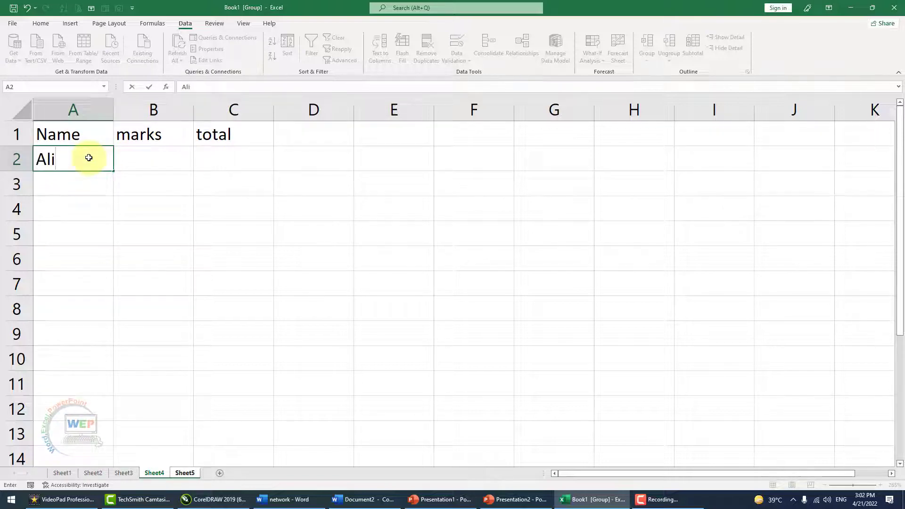
key(Tab)
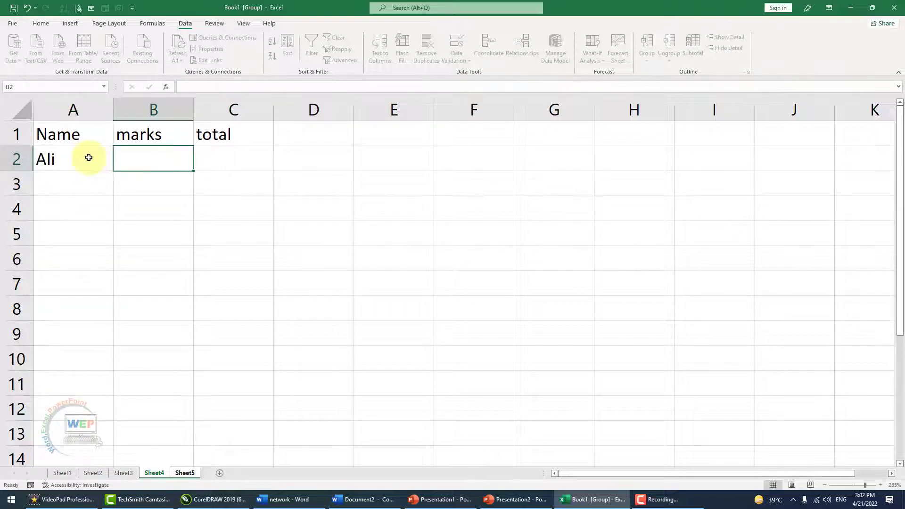
text(55)
key(Tab)
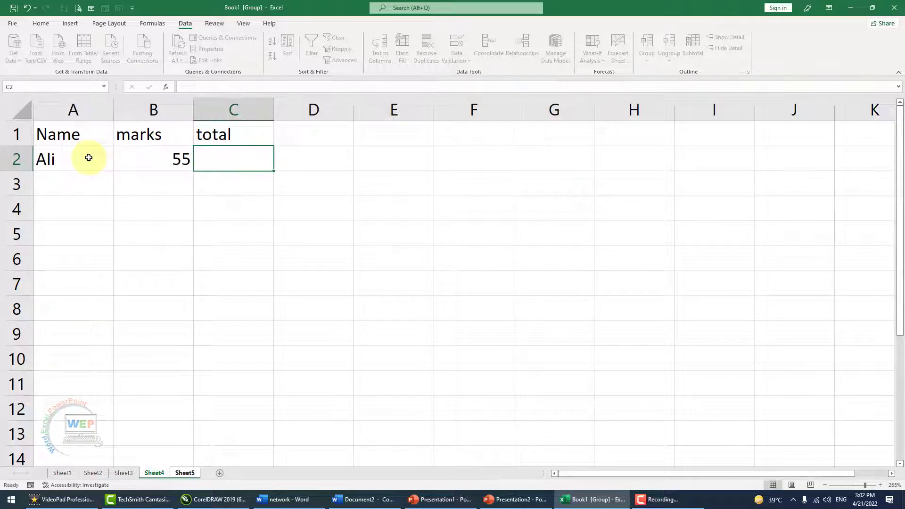
text(60)
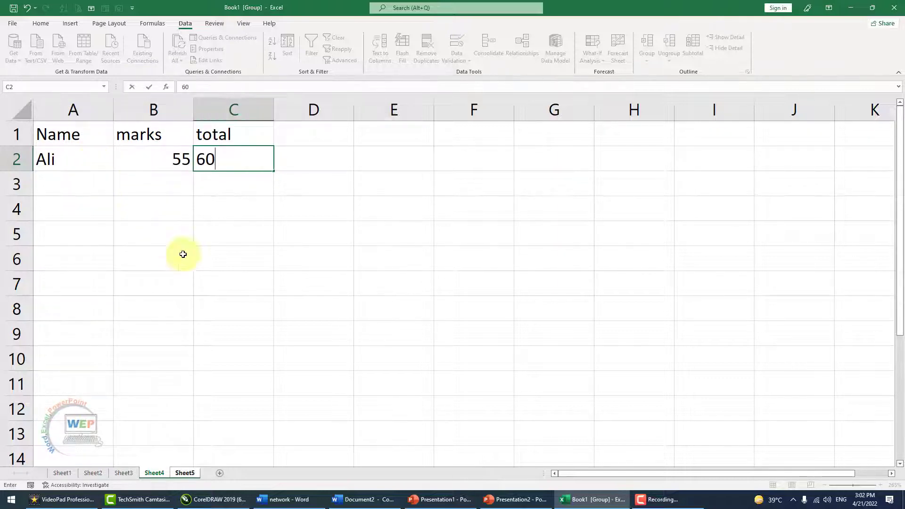
click(243, 257)
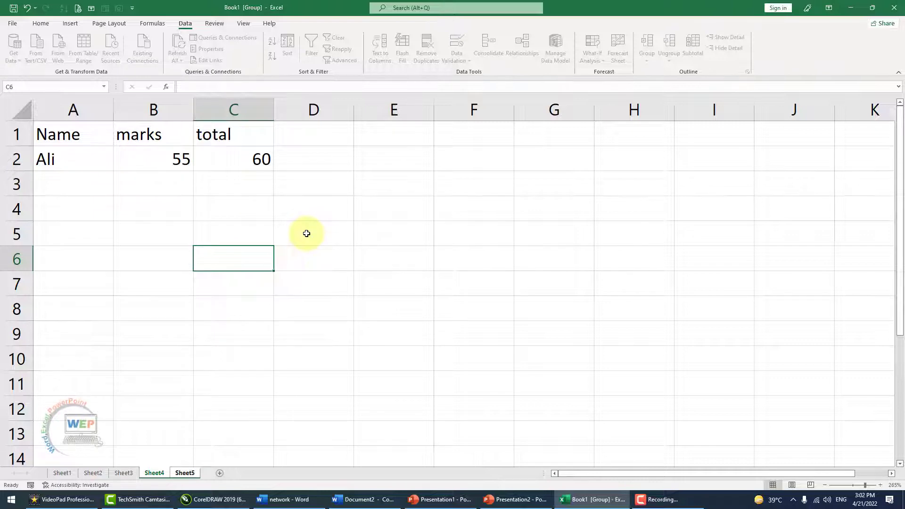
click(159, 471)
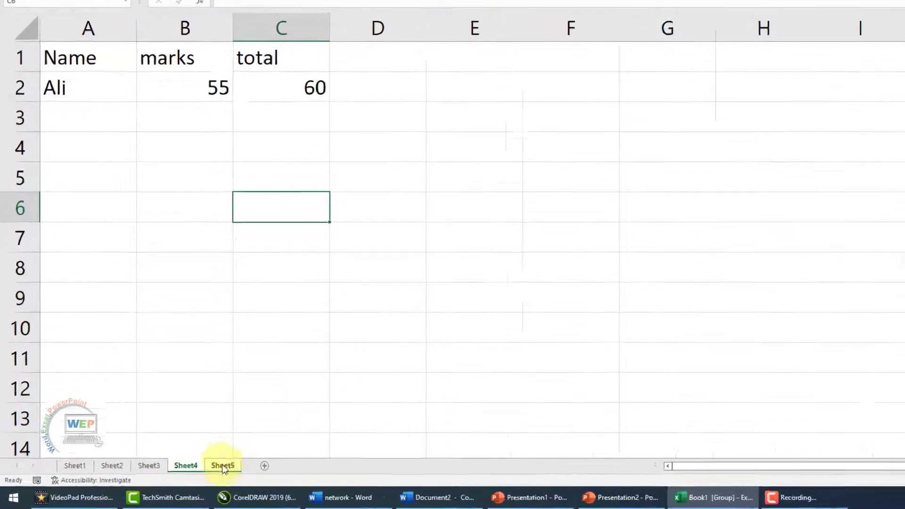